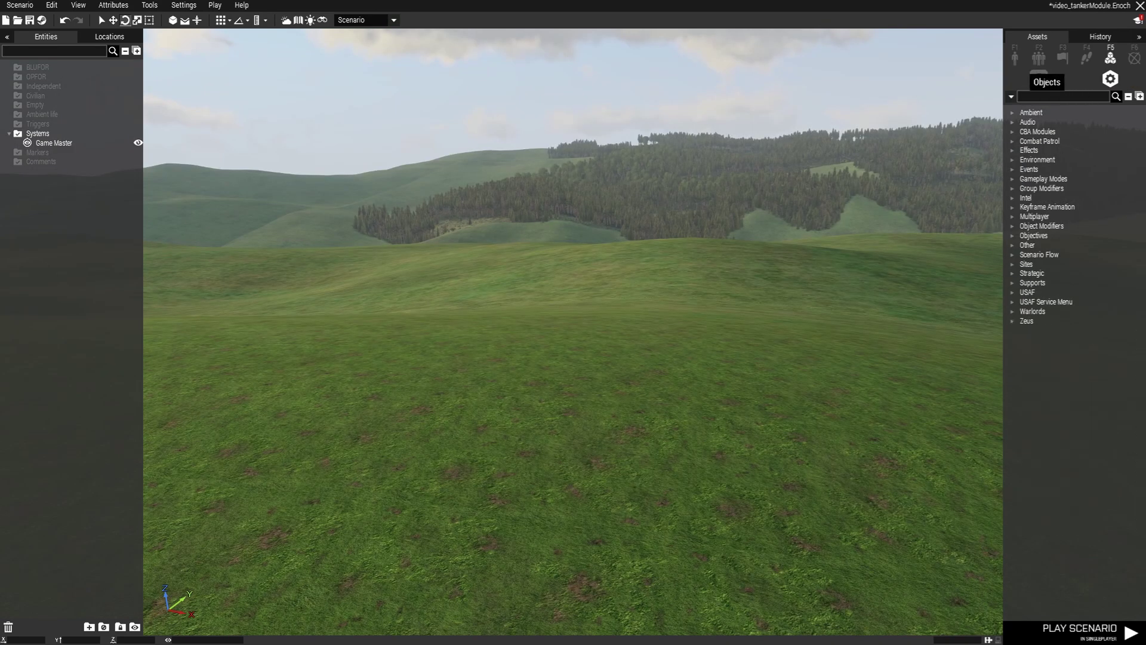
# Step: Place a NATO Ammo Bearer from the Men category on the open grass field
pyautogui.press('F1')
pyautogui.click(1013, 140)
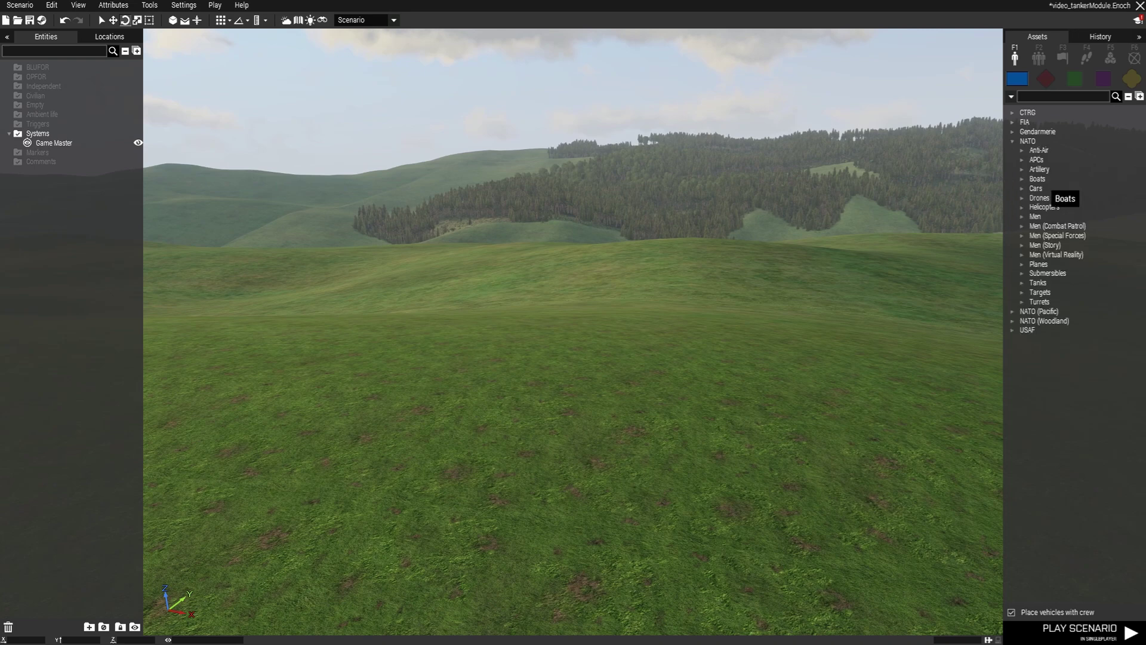
pyautogui.click(1022, 216)
pyautogui.click(1067, 225)
pyautogui.click(374, 428)
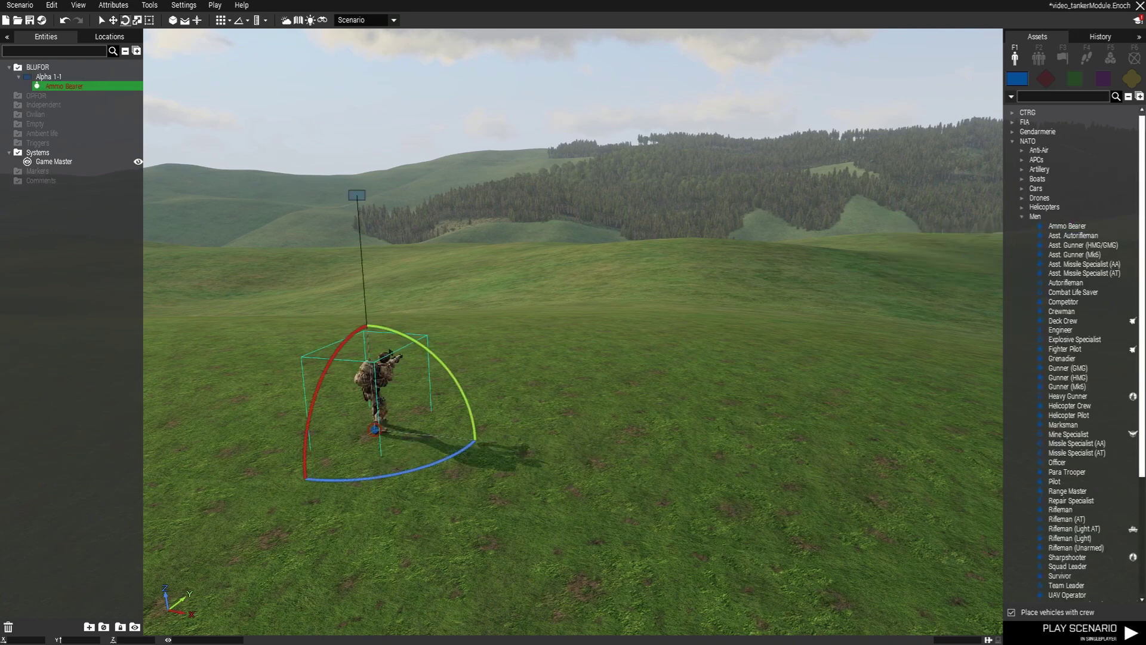
# Step: Place a USAF Tanker module on the field beside the soldier and open its attributes
pyautogui.click(1111, 57)
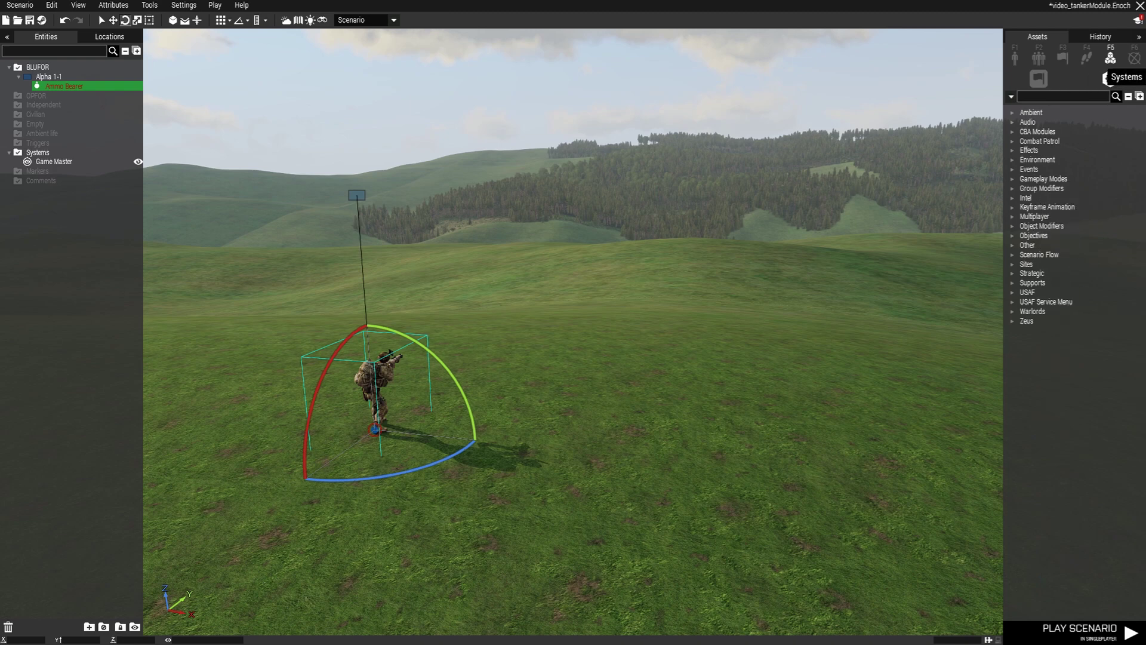
pyautogui.click(1026, 292)
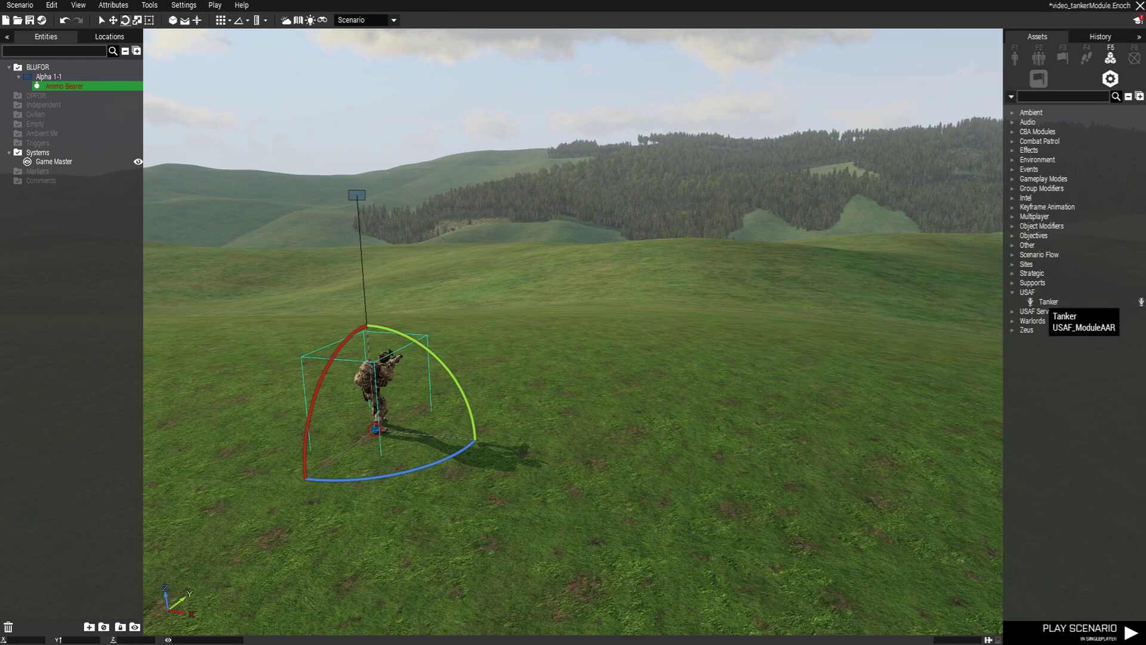
pyautogui.click(1048, 301)
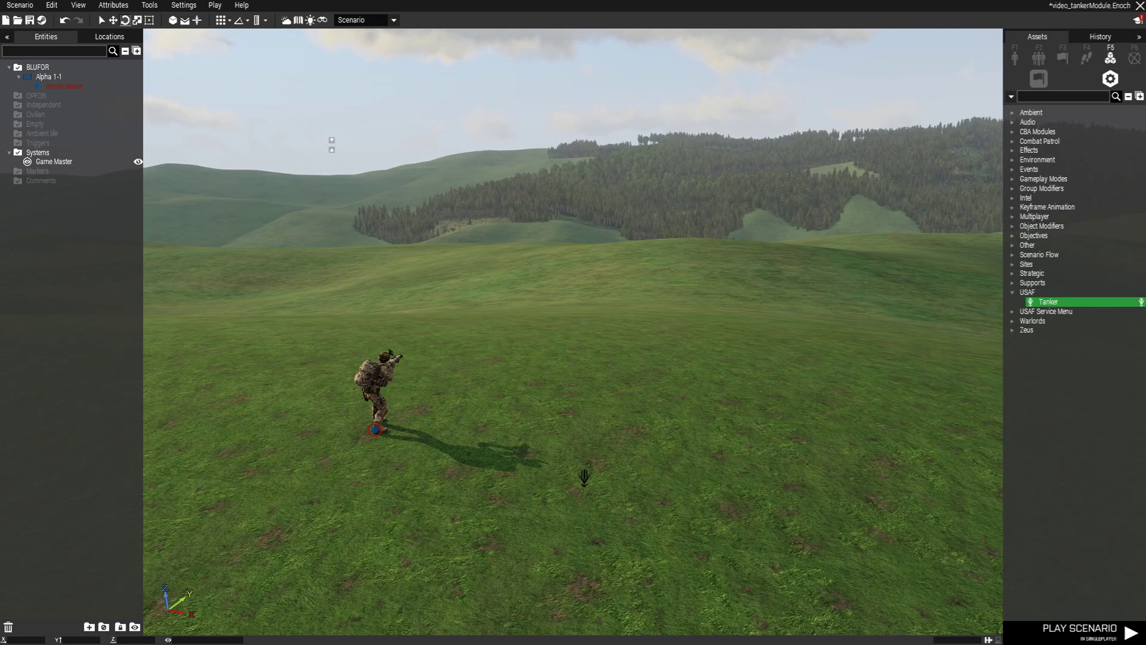
pyautogui.click(636, 417)
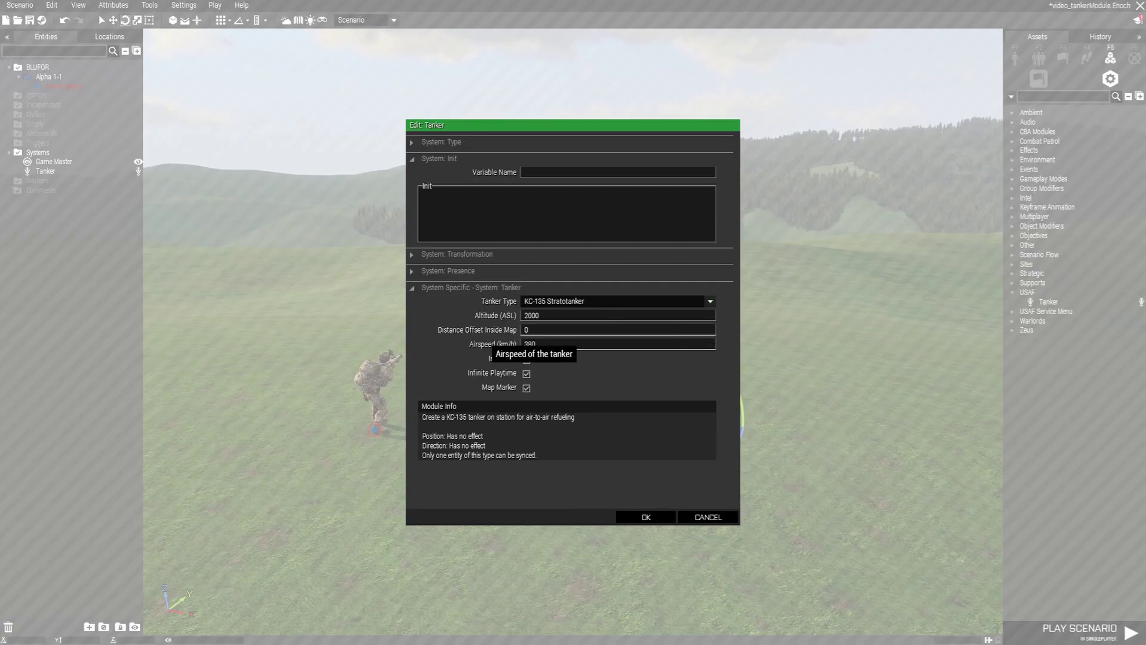
# Step: Choose KC-135 Stratotanker as tanker type, keep altitude 2000, distance offset 0 and airspeed 380, then accept the module and save the scenario
pyautogui.click(710, 300)
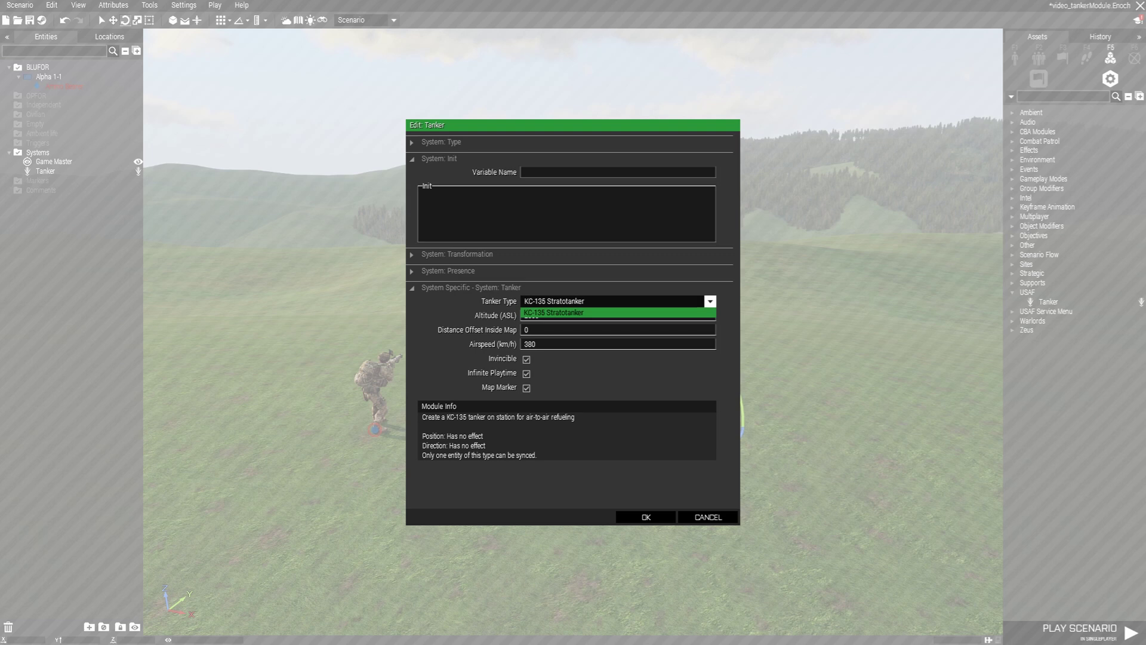
pyautogui.click(617, 313)
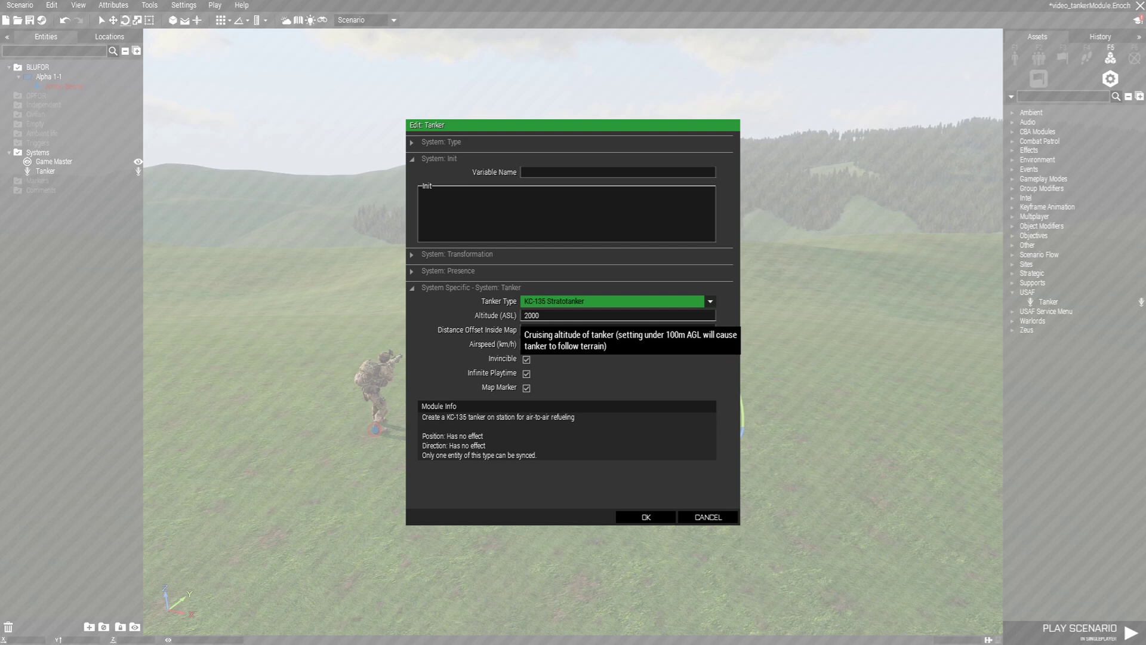
pyautogui.press('Tab')
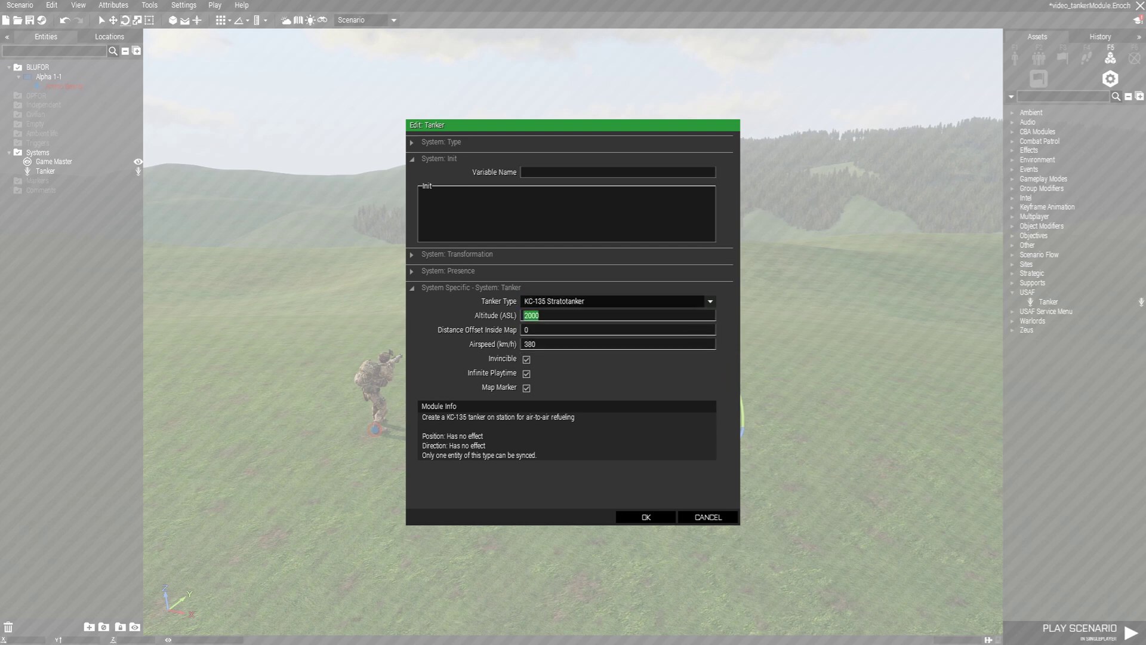
pyautogui.click(617, 315)
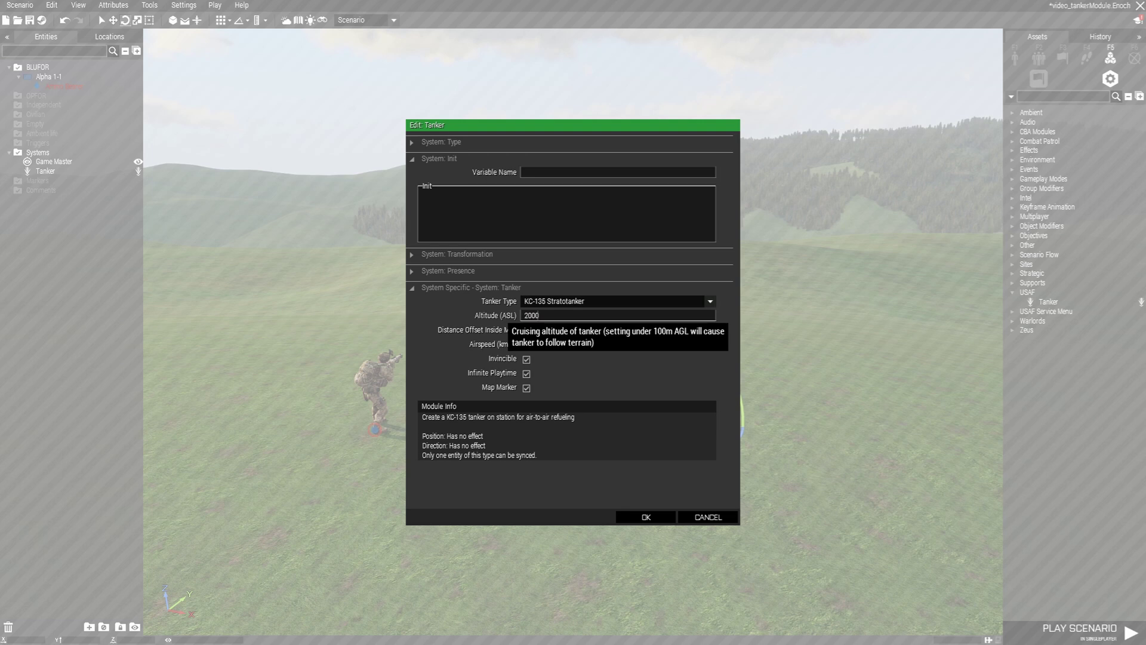
pyautogui.moveTo(539, 315); pyautogui.dragTo(522, 316)
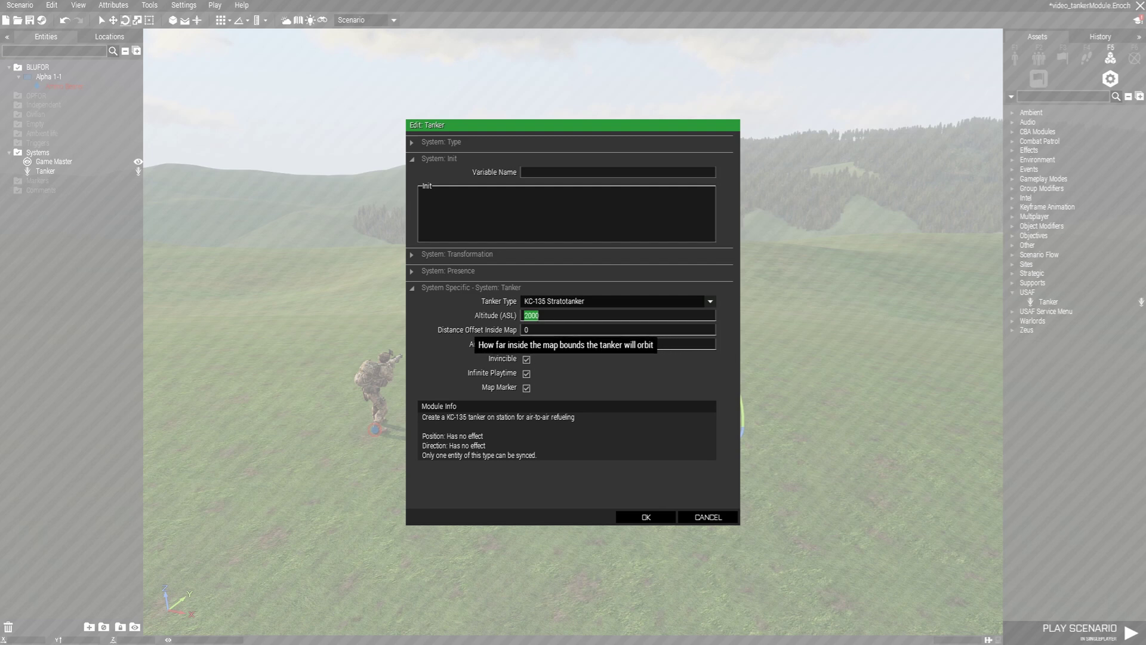
pyautogui.click(526, 330)
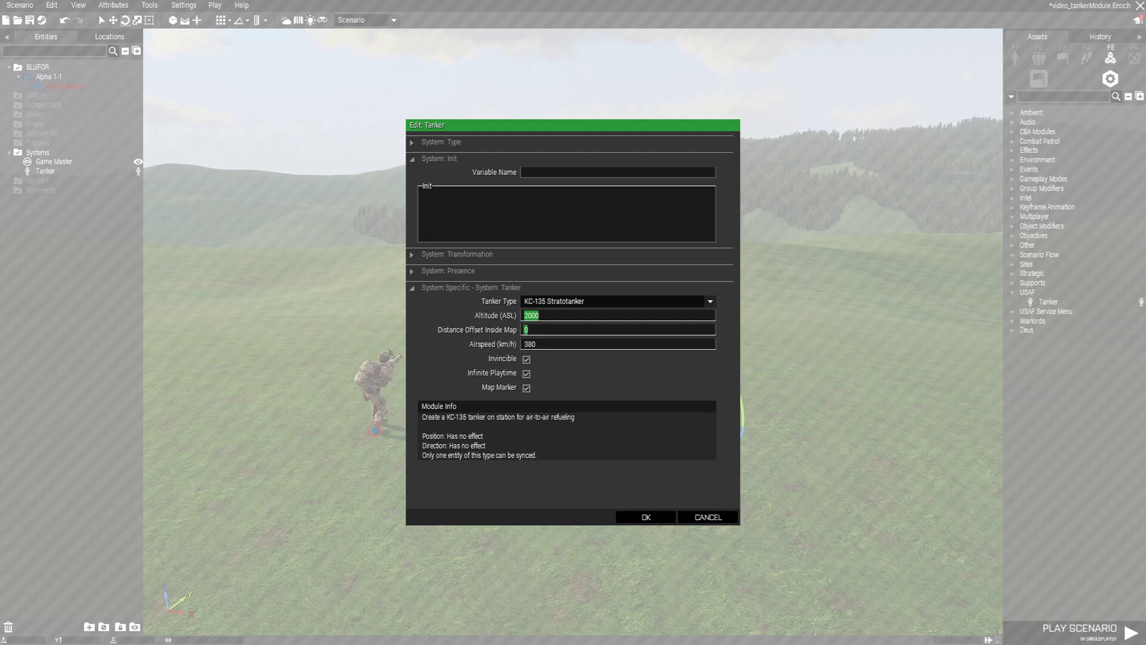
pyautogui.click(528, 330)
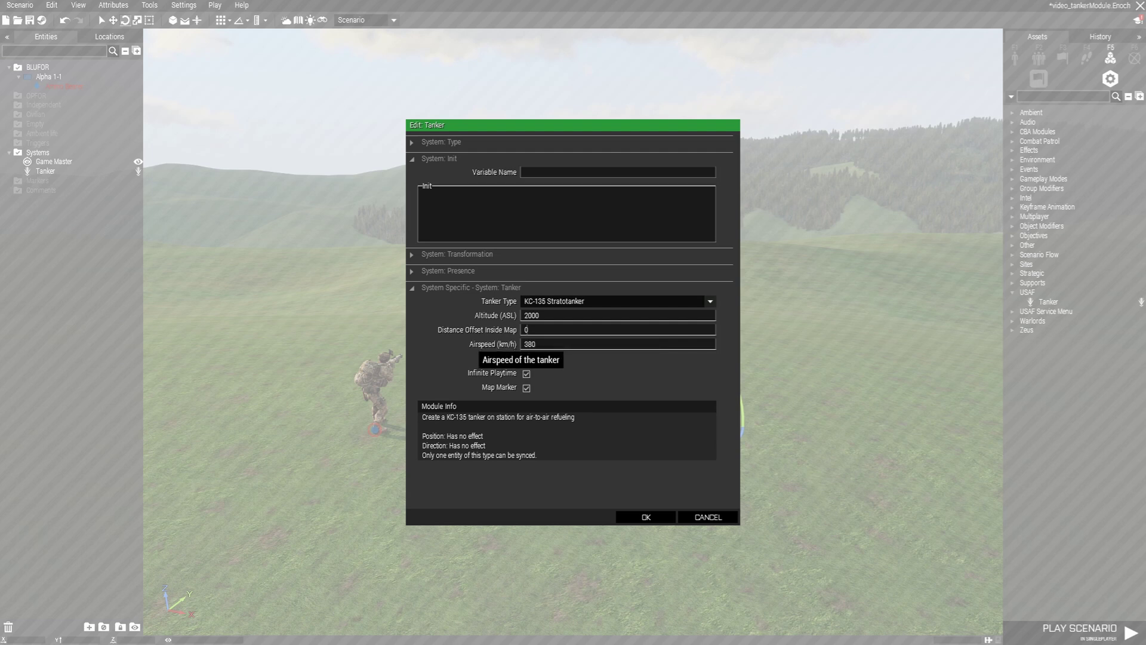
pyautogui.press('Tab')
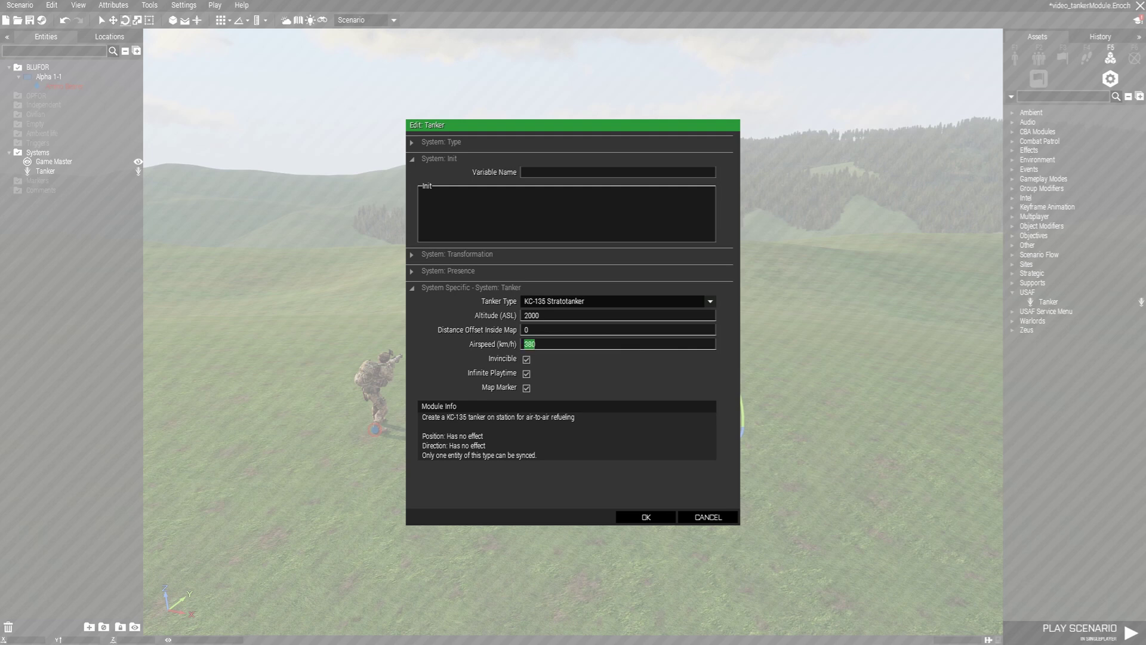
pyautogui.press('Tab')
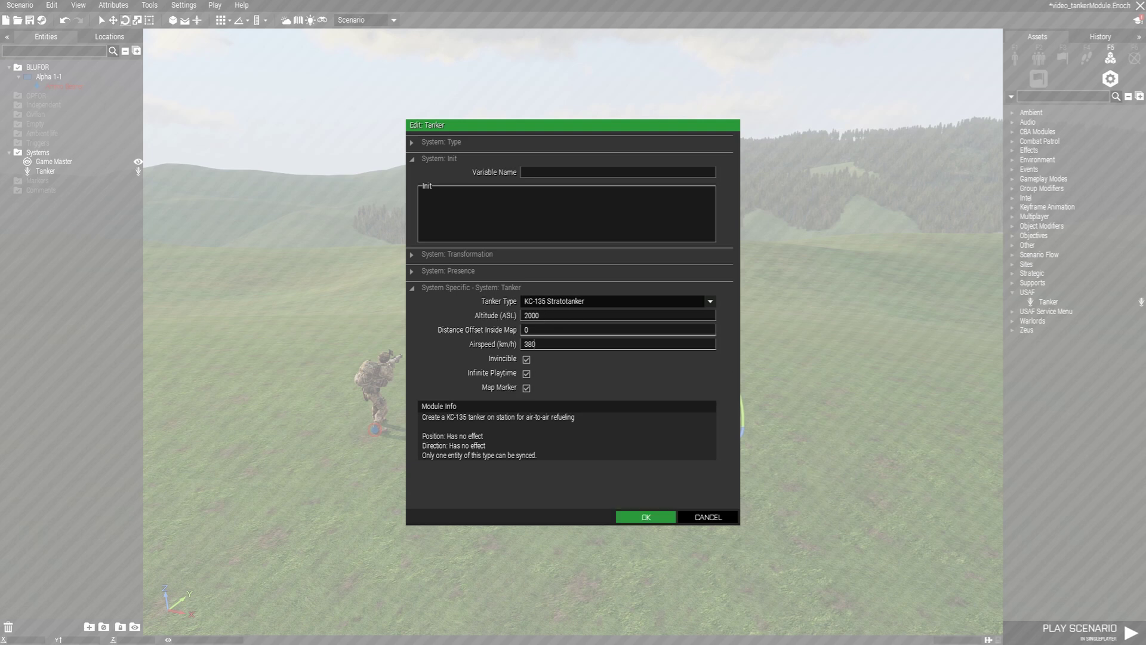
pyautogui.click(646, 517)
pyautogui.hotkey('ctrl', 's')
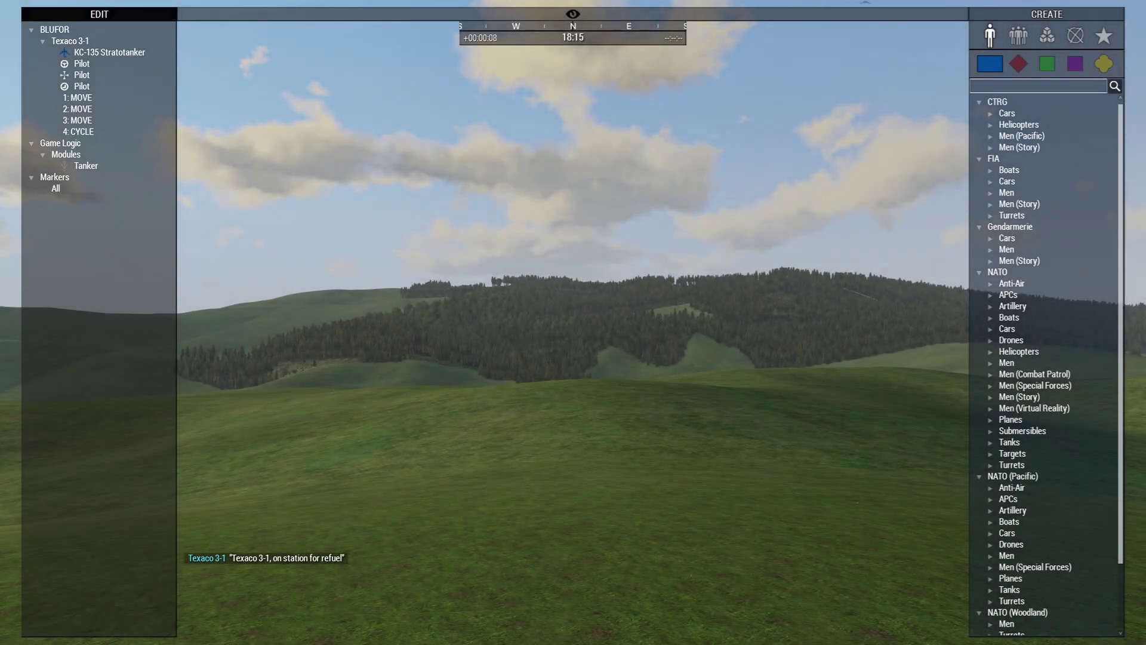
# Step: Examine the tanker's route on the Zeus map and the settings of its first waypoint without changing them
pyautogui.press('m')
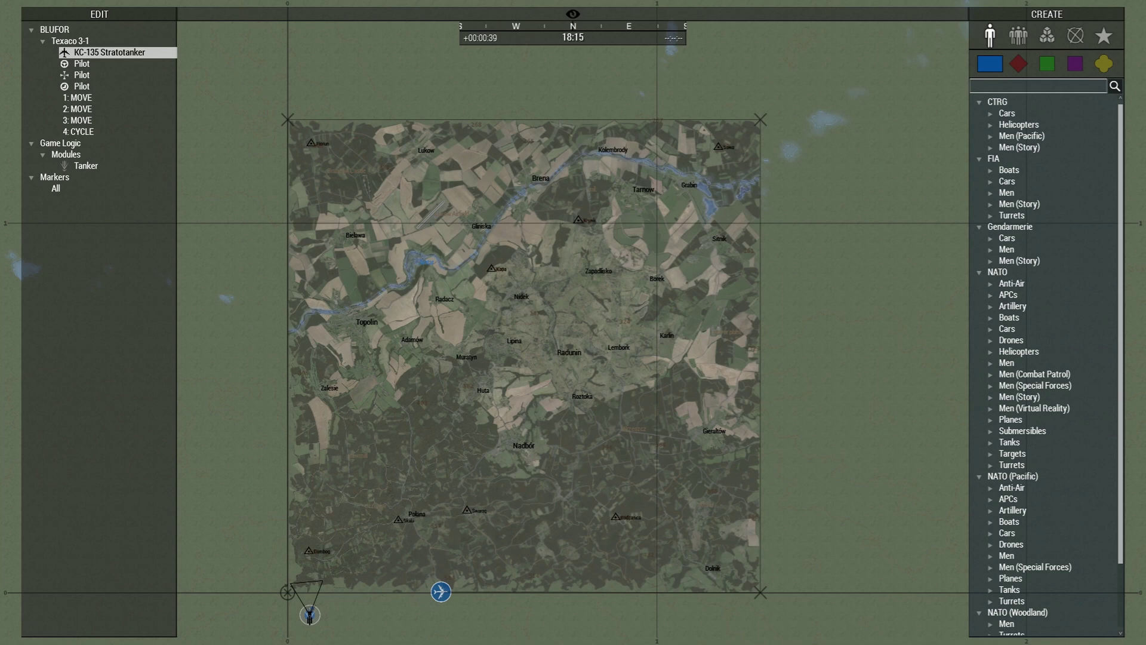
pyautogui.moveTo(760, 119); pyautogui.dragTo(760, 540)
pyautogui.moveTo(287, 119)
pyautogui.mouseDown()
pyautogui.moveTo(287, 545)
pyautogui.moveTo(320, 428)
pyautogui.mouseUp()
pyautogui.scroll(2, 320, 428)
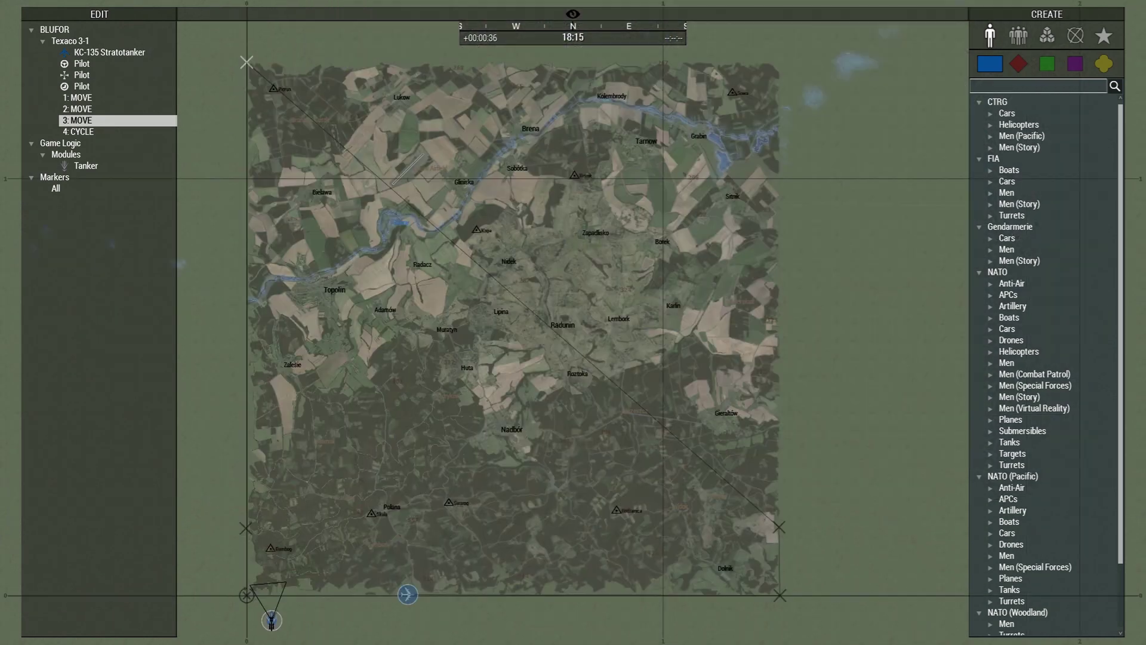
pyautogui.moveTo(245, 528); pyautogui.dragTo(245, 535)
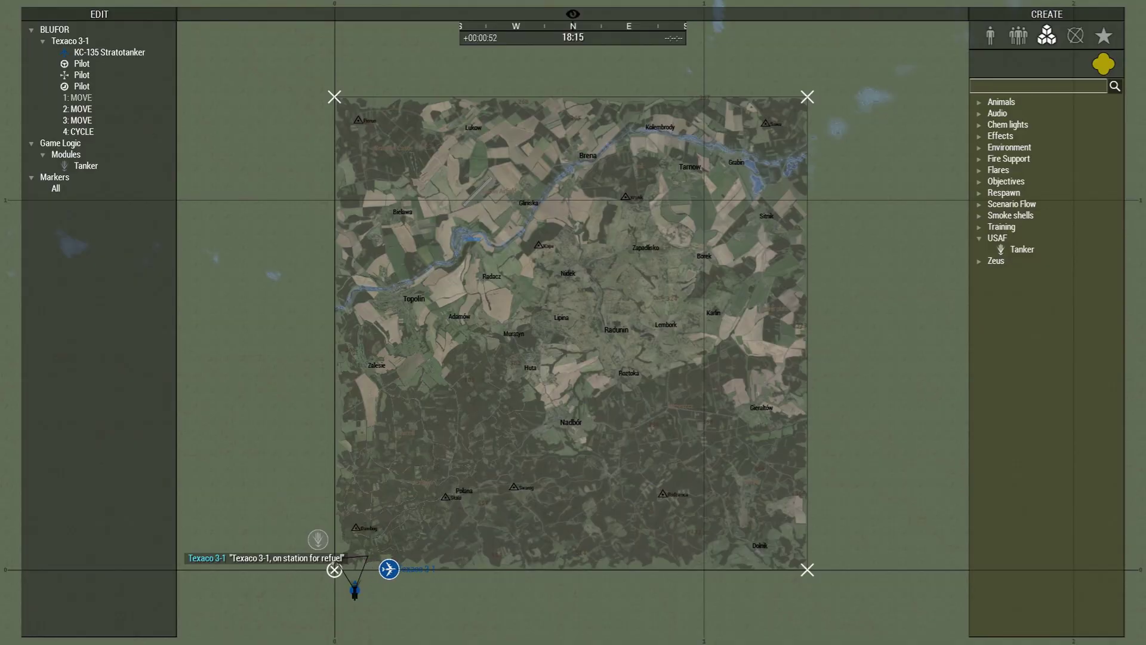
pyautogui.doubleClick(334, 569)
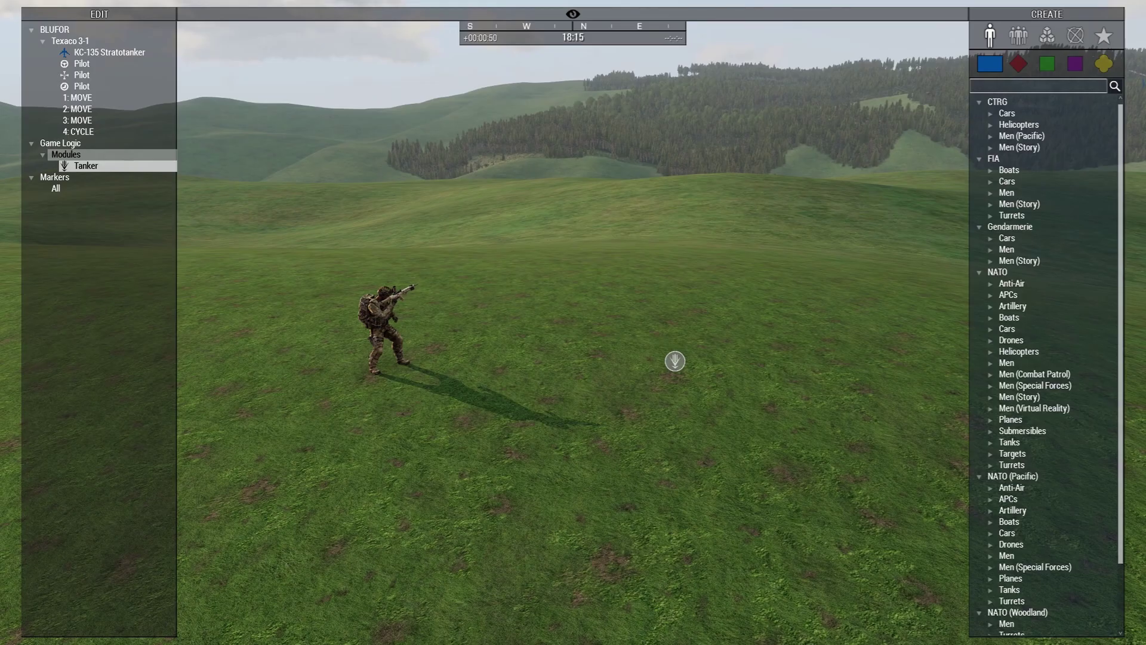
pyautogui.press('Escape')
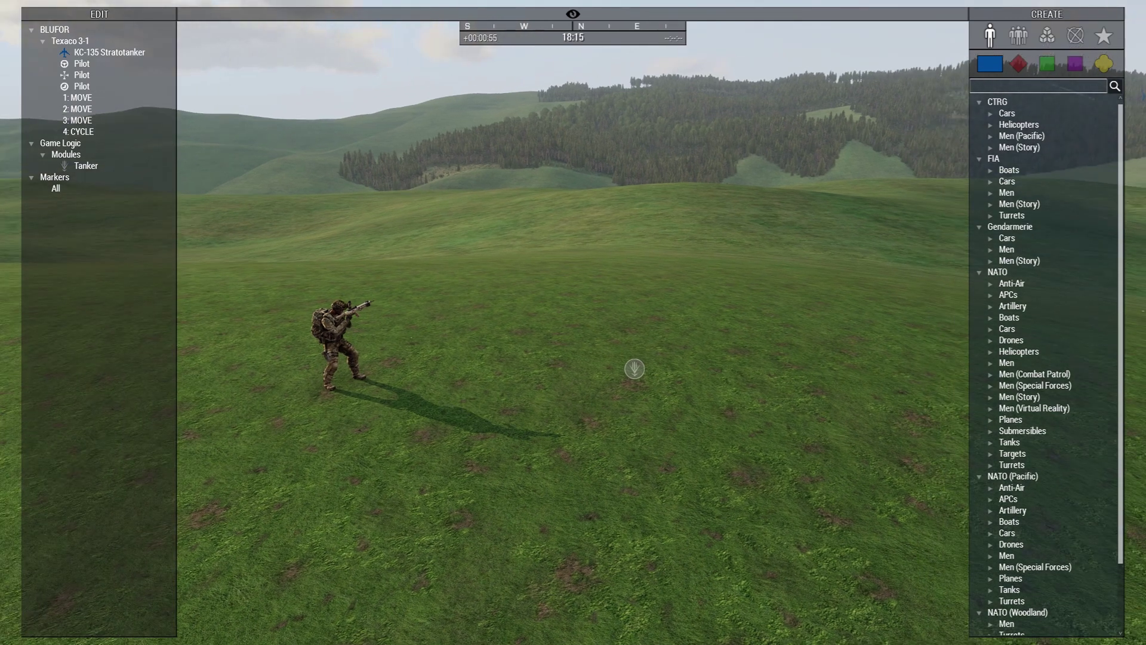
# Step: Delete the Tanker module from the running Zeus session
pyautogui.click(85, 165)
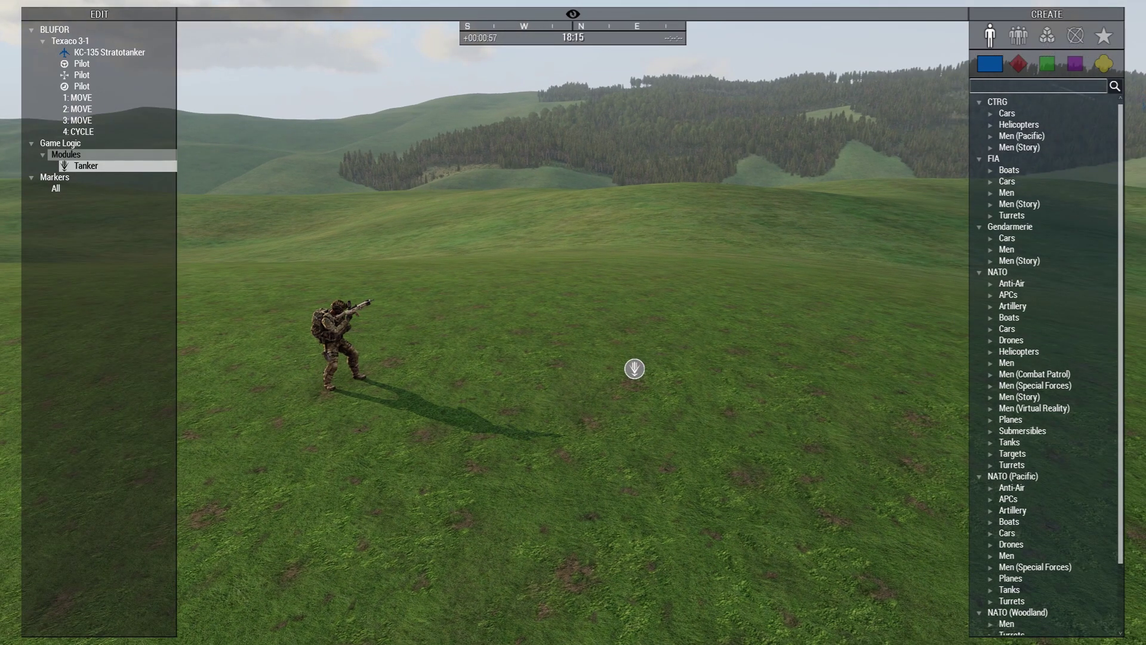
pyautogui.press('Delete')
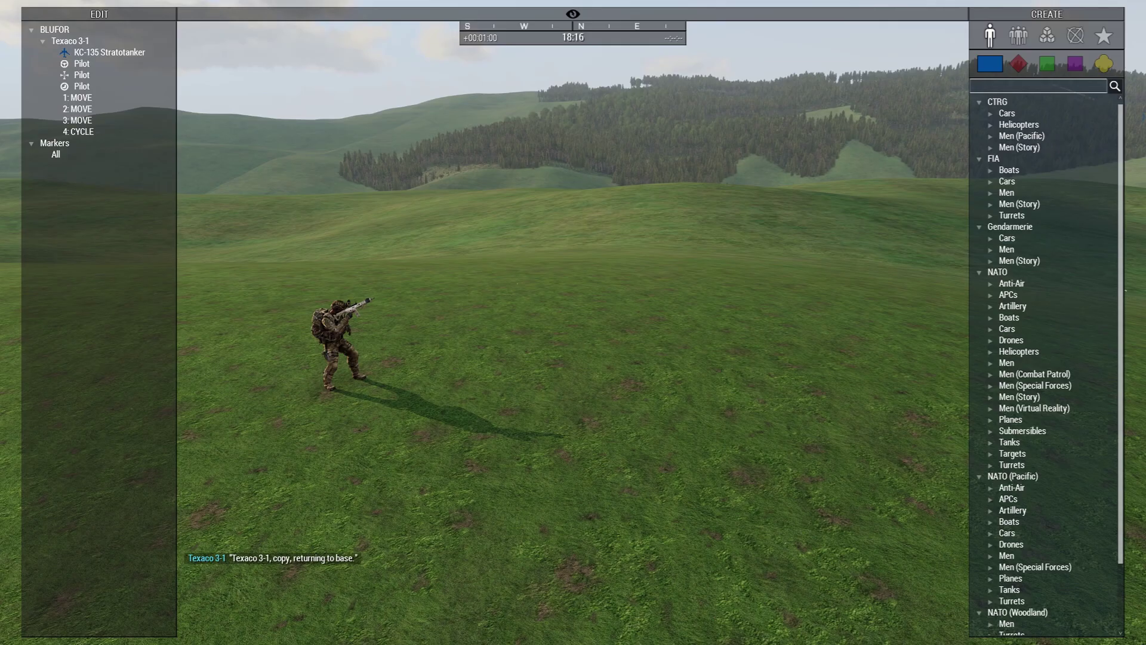
pyautogui.press('m')
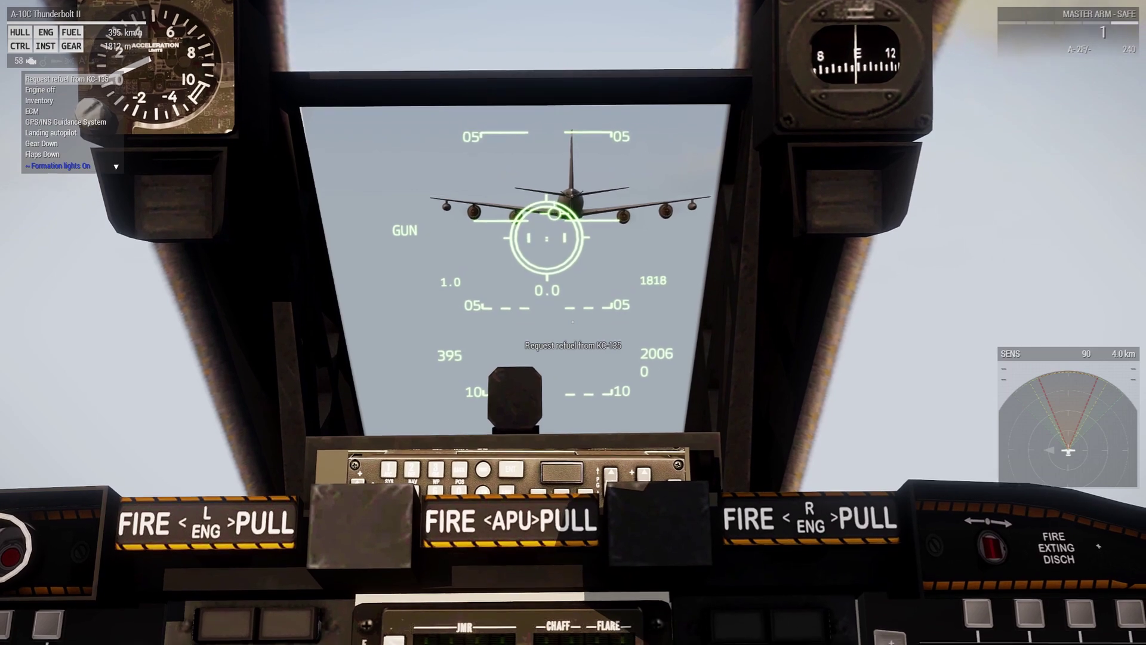
# Step: Request a refuel from the KC-135 while flying the A-10C behind it
pyautogui.press('space')
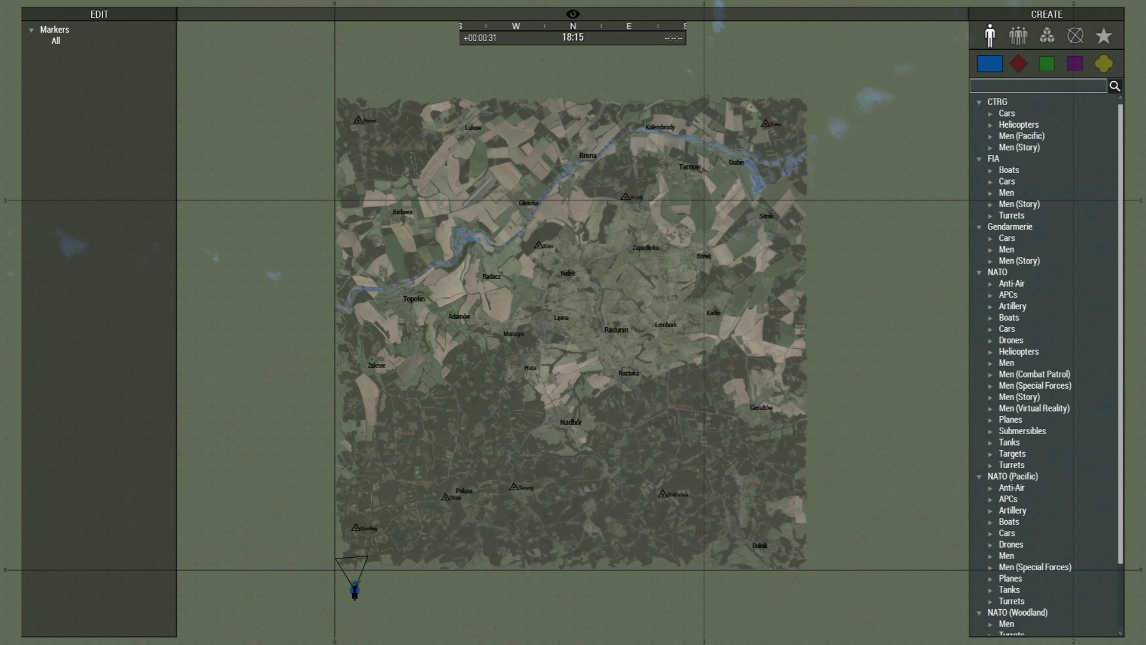
# Step: Place a USAF Tanker module through Zeus near the southwest corner of the terrain map
pyautogui.click(1046, 35)
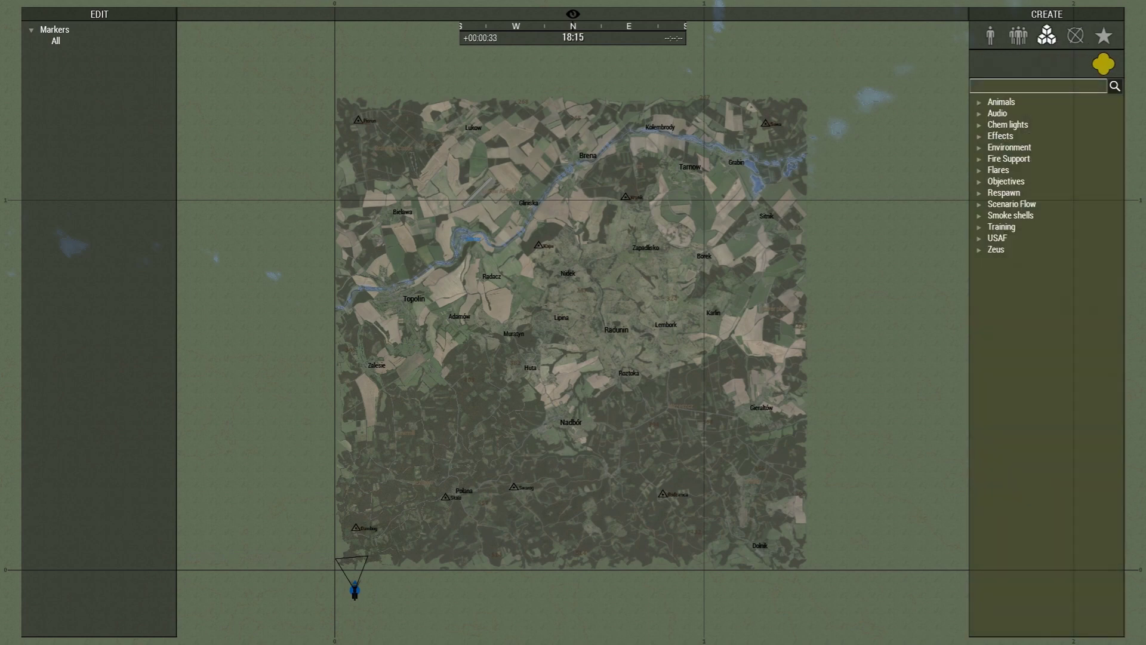
pyautogui.click(1021, 250)
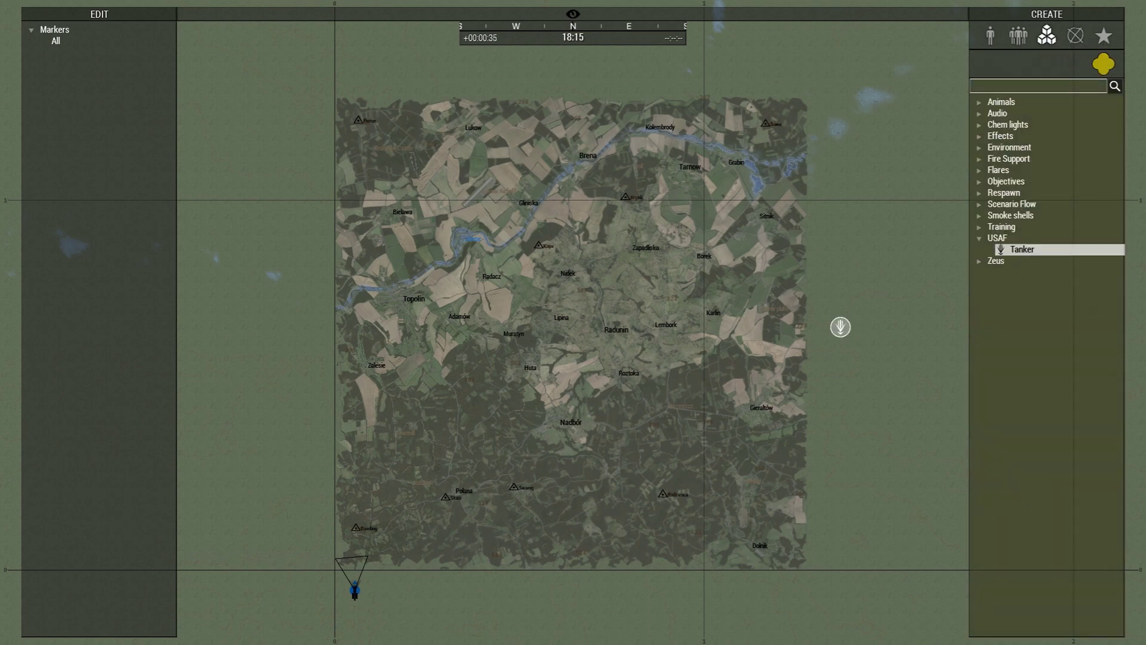
pyautogui.click(334, 551)
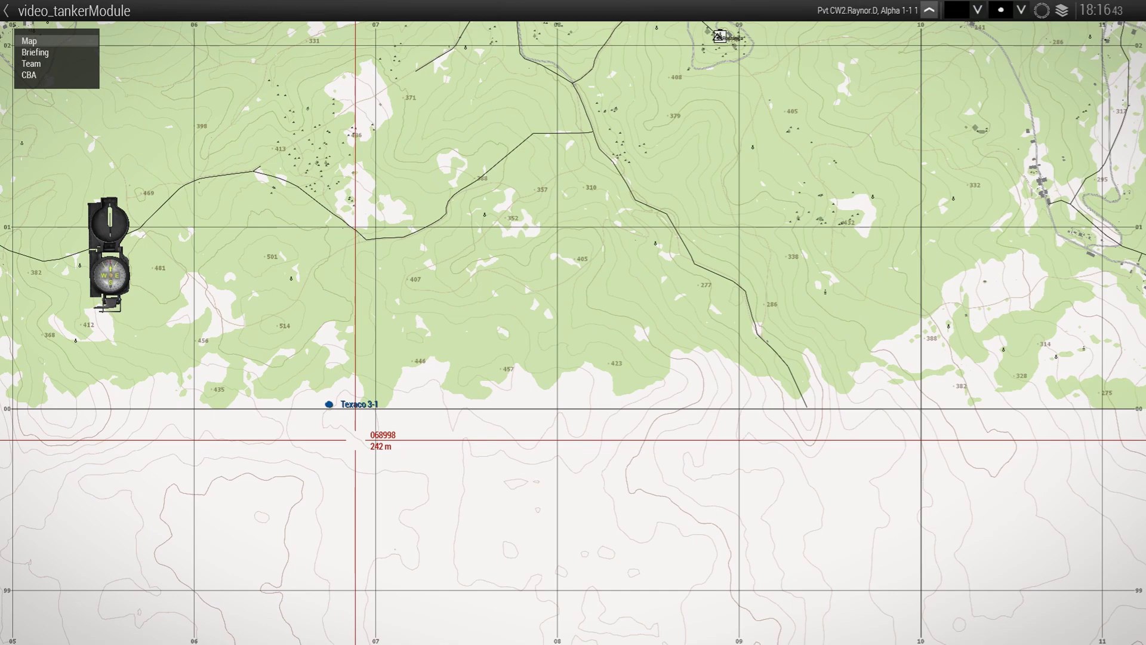
# Step: Examine the tanker's map marker and its position along the southern map border
pyautogui.scroll(2, 355, 440)
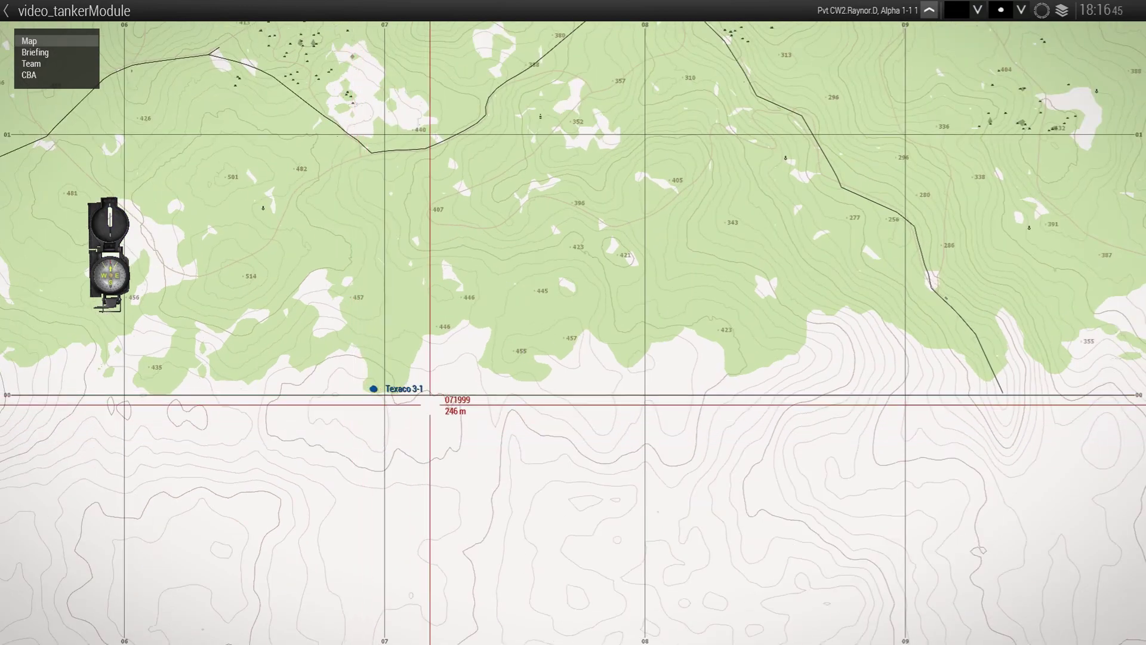
pyautogui.scroll(-6, 430, 404)
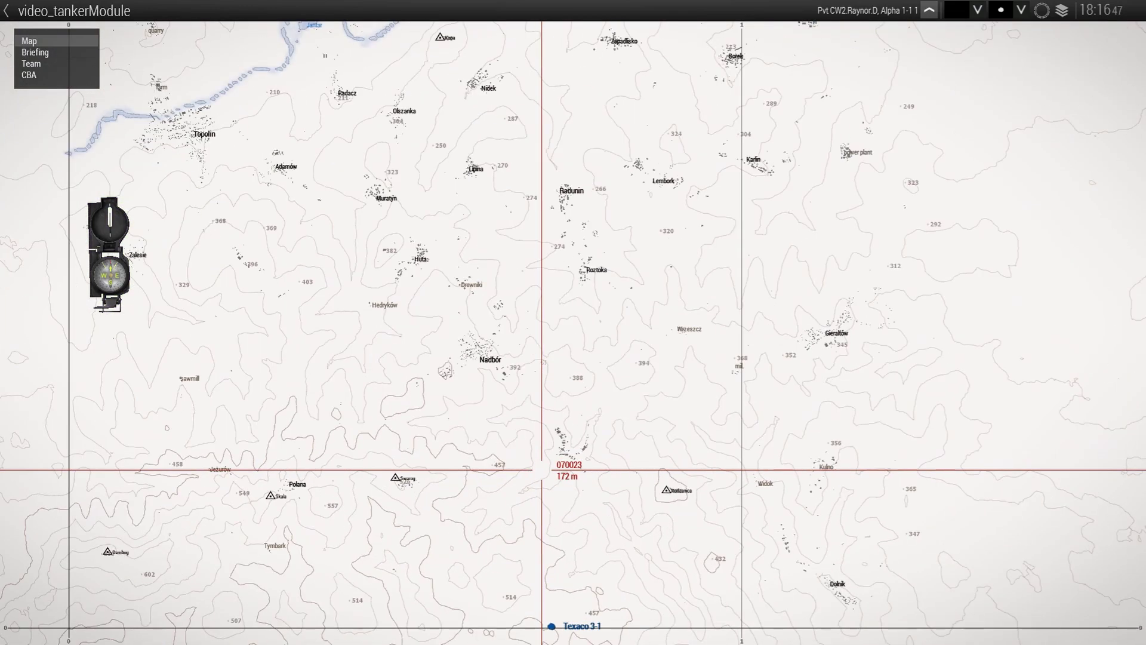
pyautogui.moveTo(542, 469); pyautogui.dragTo(610, 256)
pyautogui.scroll(3, 640, 414)
pyautogui.scroll(-5, 670, 432)
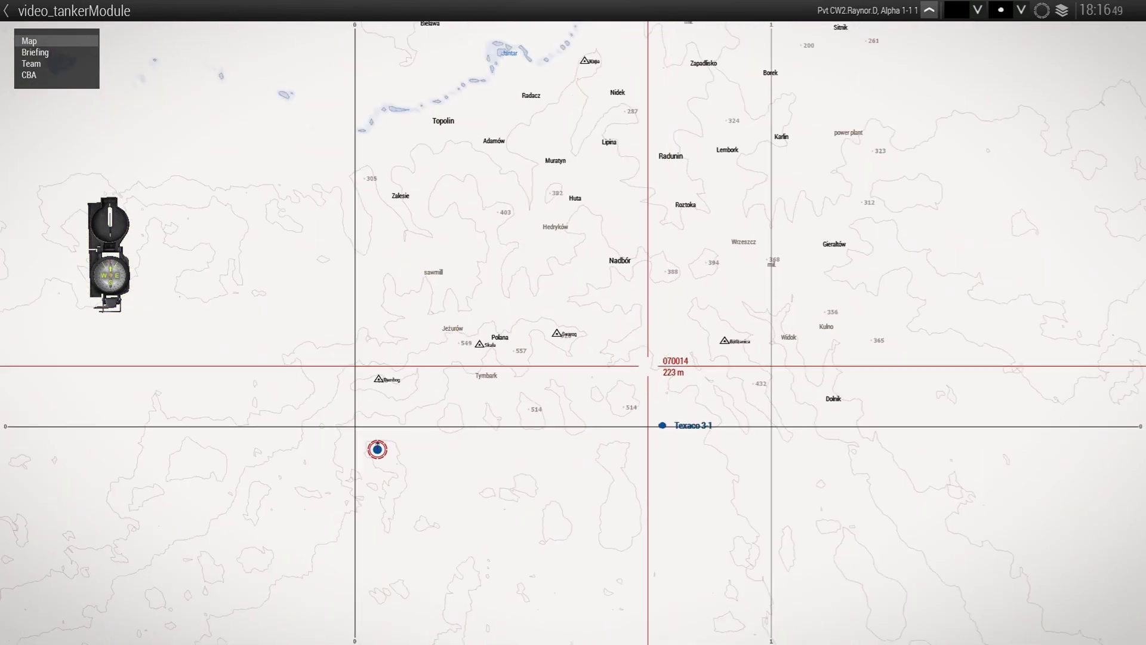
pyautogui.moveTo(628, 326); pyautogui.dragTo(568, 477)
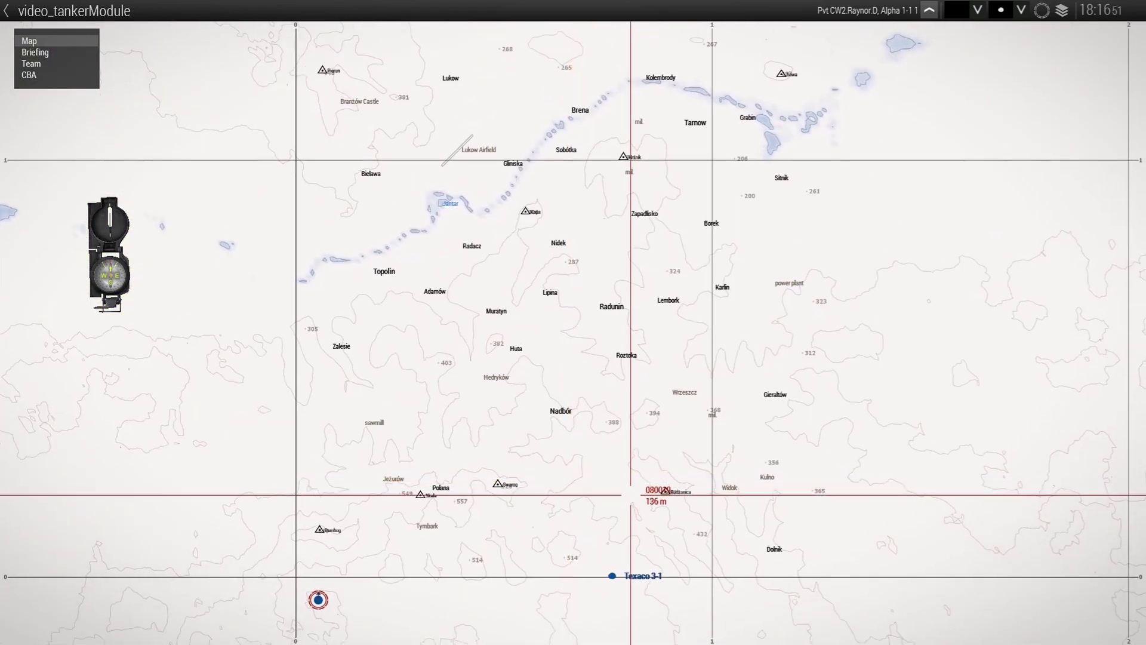